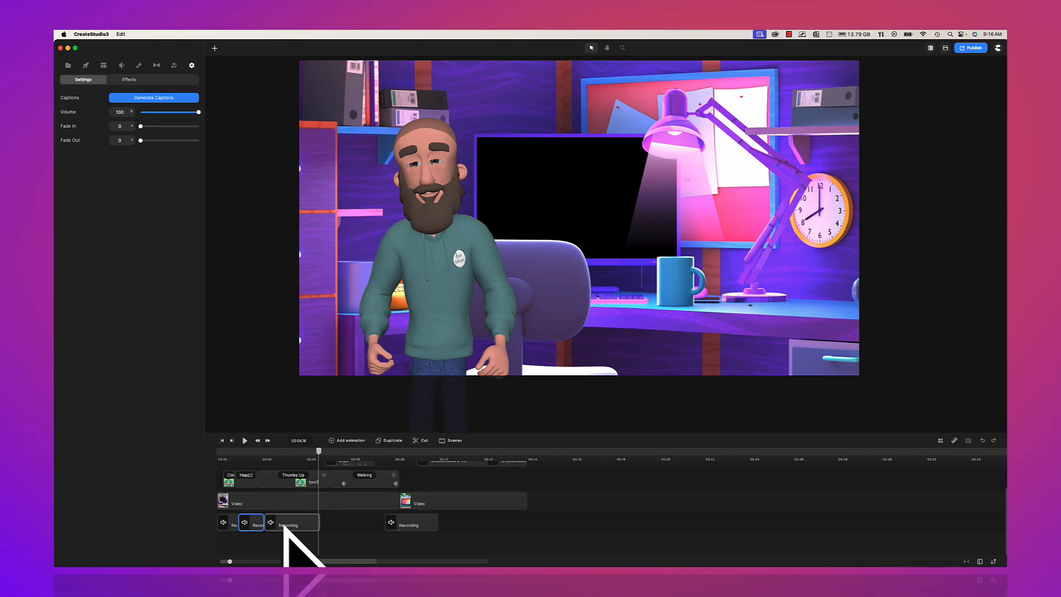
- Select the third voice recording and play the office scene from the beginning to about 4 seconds
{"action": "left_click", "coordinate": [304, 405]}
{"action": "left_click", "coordinate": [222, 452]}
{"action": "key", "text": "space"}
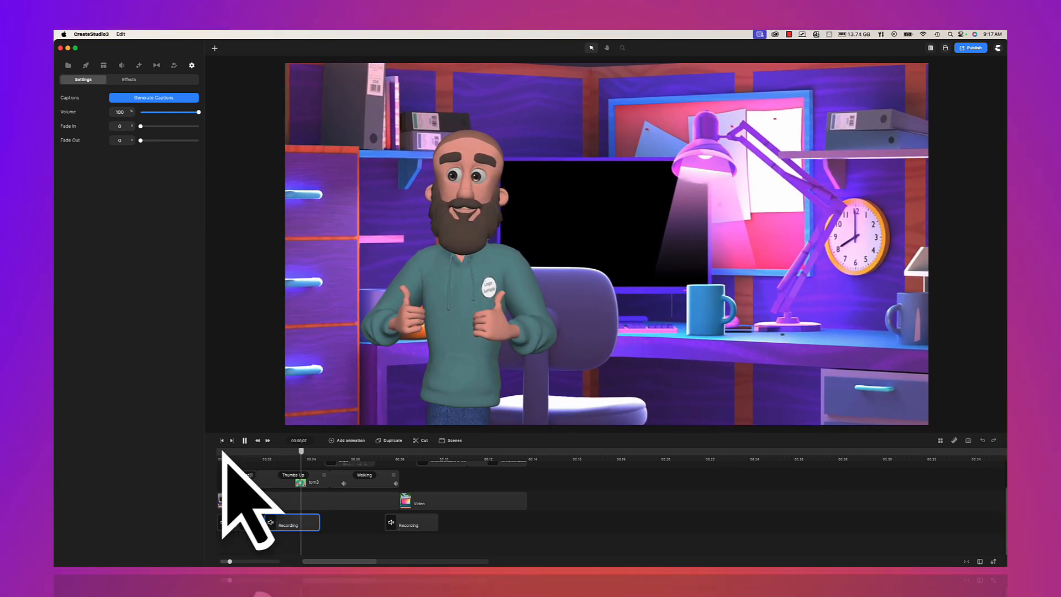
{"action": "key", "text": "space"}
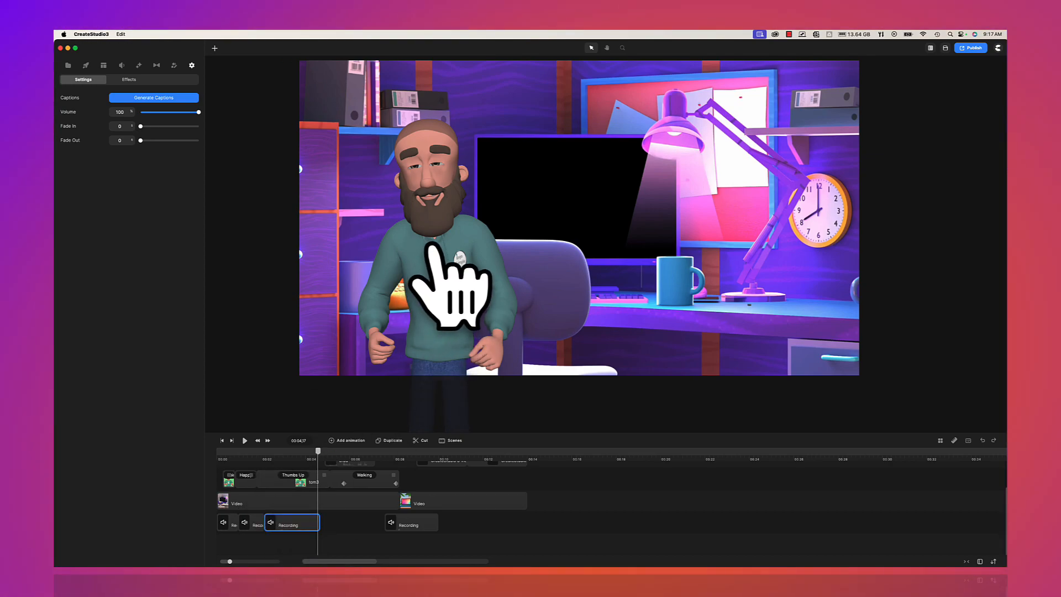
- Select the character's first action clip and preview the office scene from there to about 4 seconds
{"action": "left_click", "coordinate": [410, 276]}
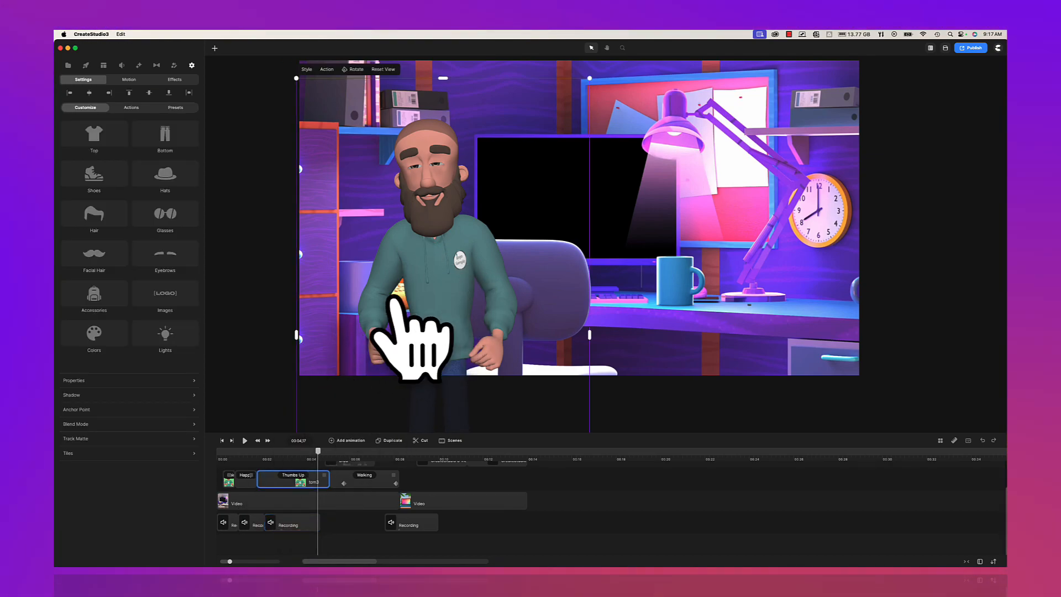
{"action": "left_click", "coordinate": [231, 484]}
{"action": "left_click", "coordinate": [229, 452]}
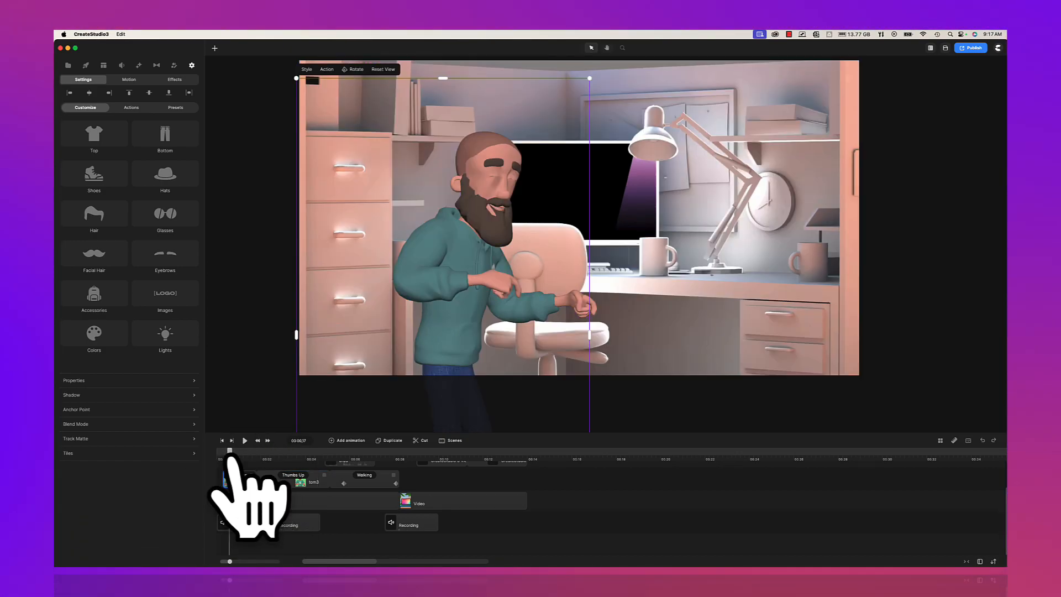
{"action": "key", "text": "space"}
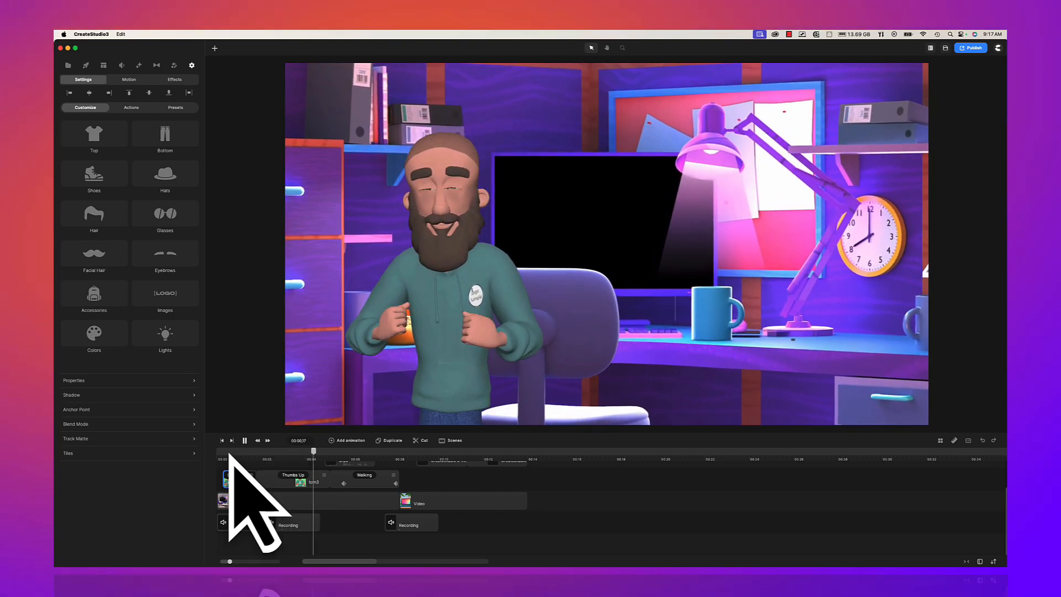
{"action": "key", "text": "space"}
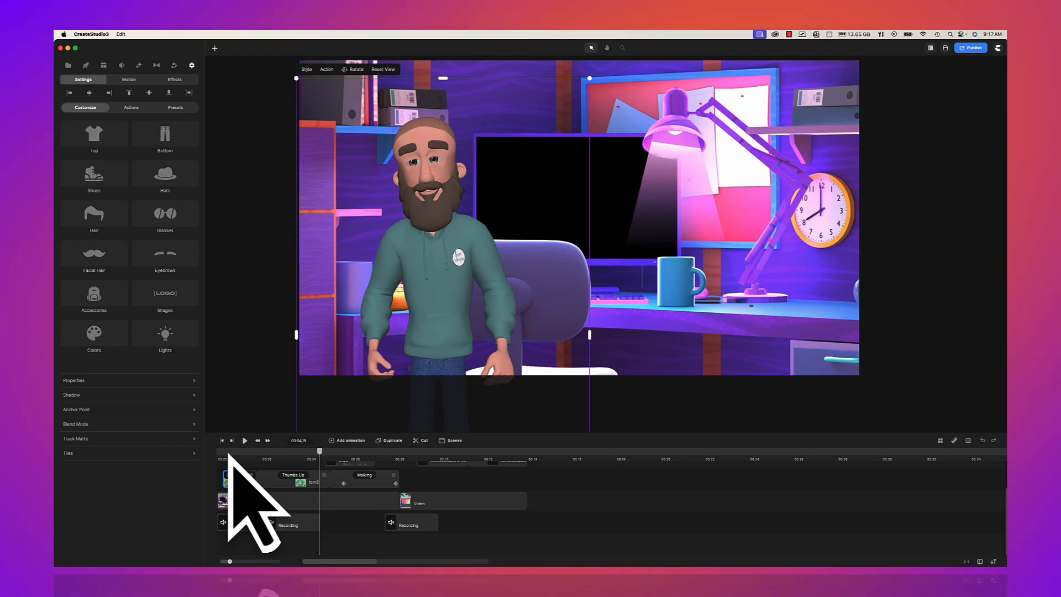
{"action": "key", "text": "space"}
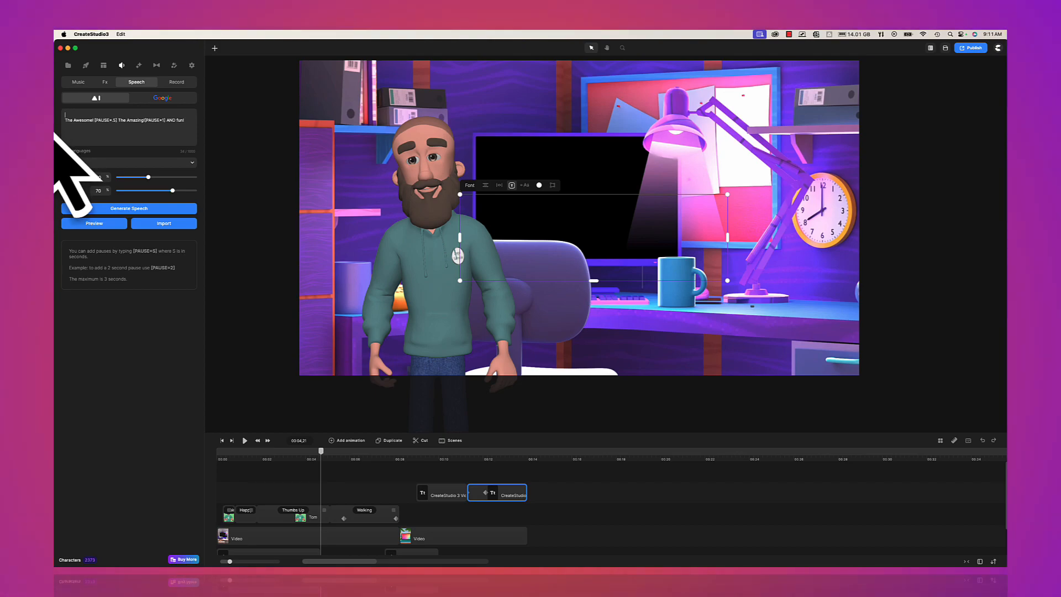
- Generate AI speech for the edited script in the Brian voice and import the audio into the project media
{"action": "left_click", "coordinate": [115, 212]}
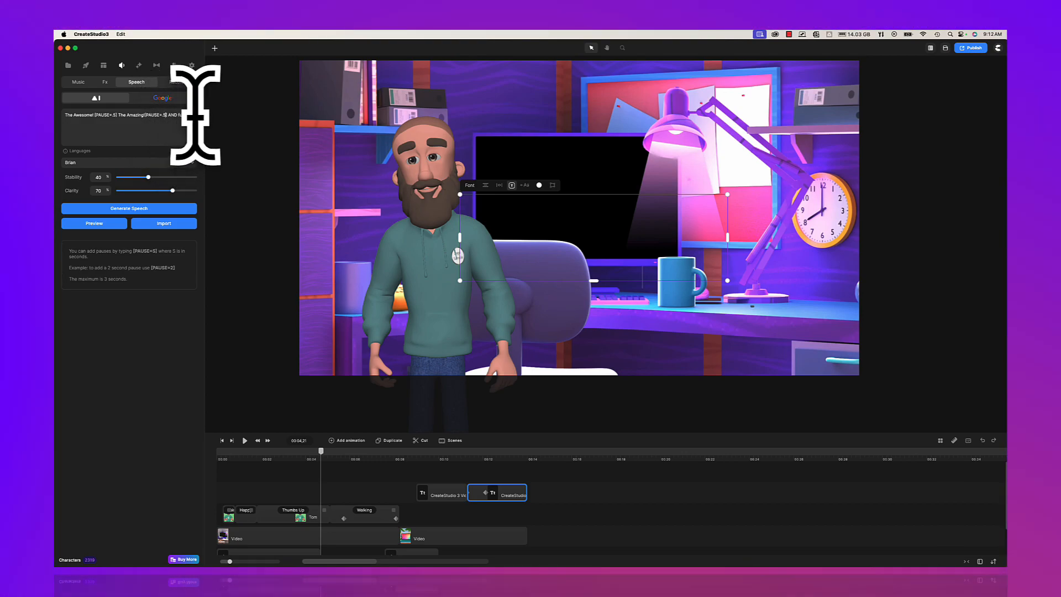
{"action": "left_click_drag", "start_coordinate": [183, 126], "coordinate": [78, 115]}
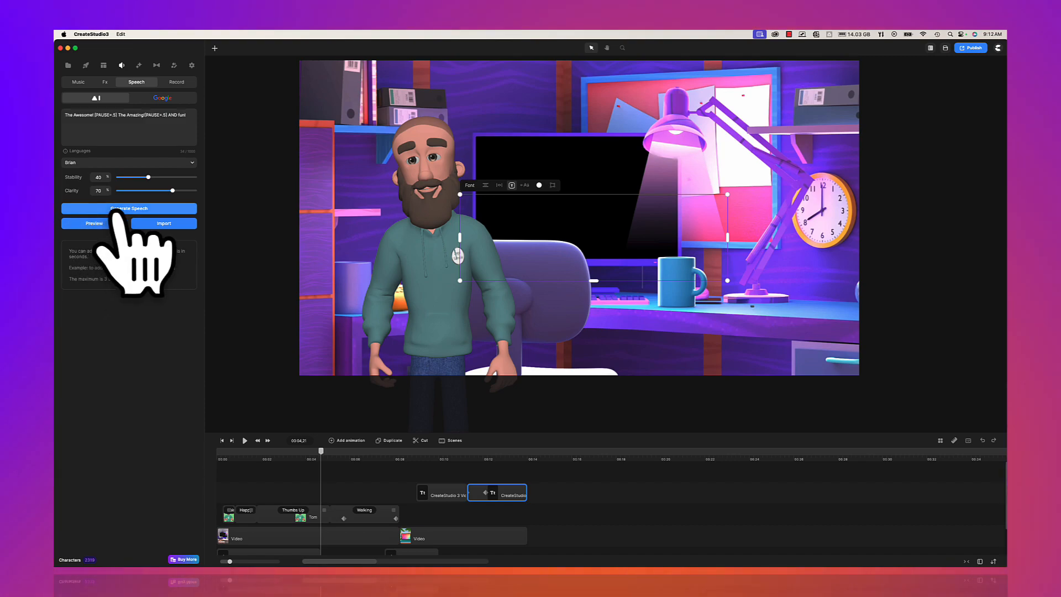
{"action": "left_click", "coordinate": [95, 223]}
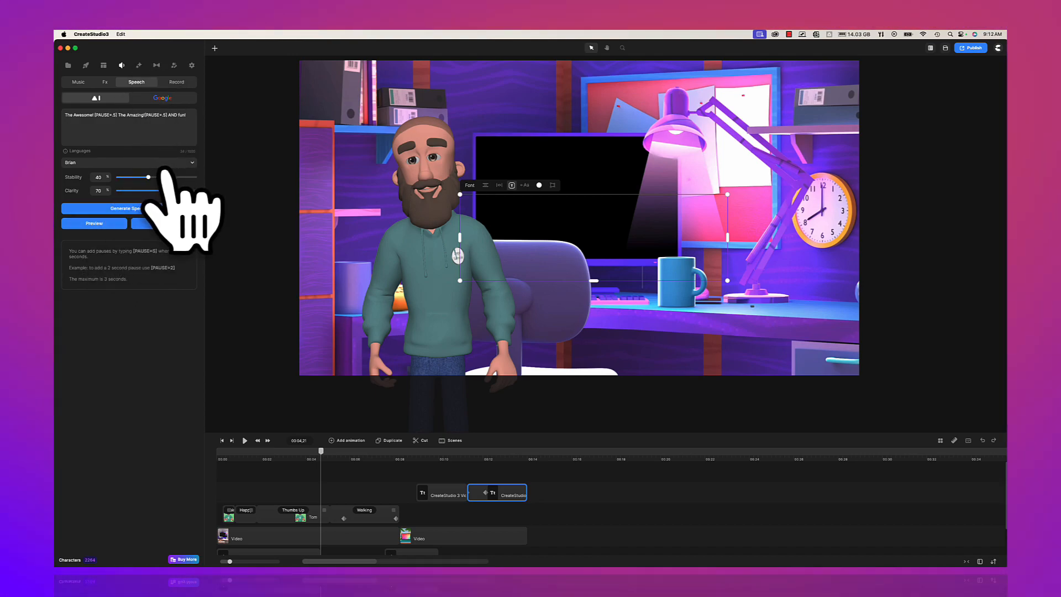
{"action": "left_click", "coordinate": [171, 224]}
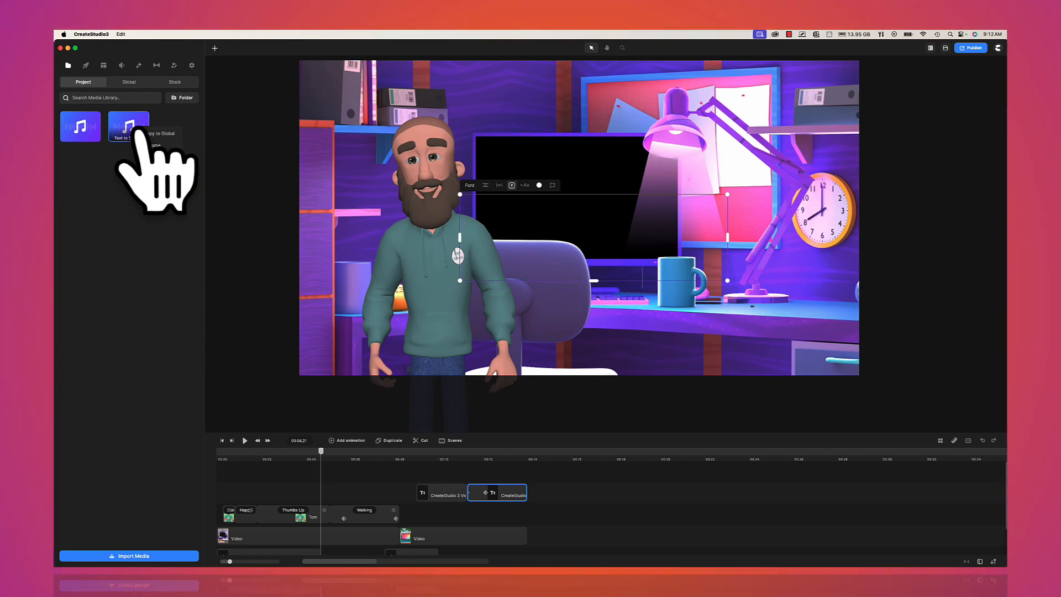
{"action": "right_click", "coordinate": [135, 133]}
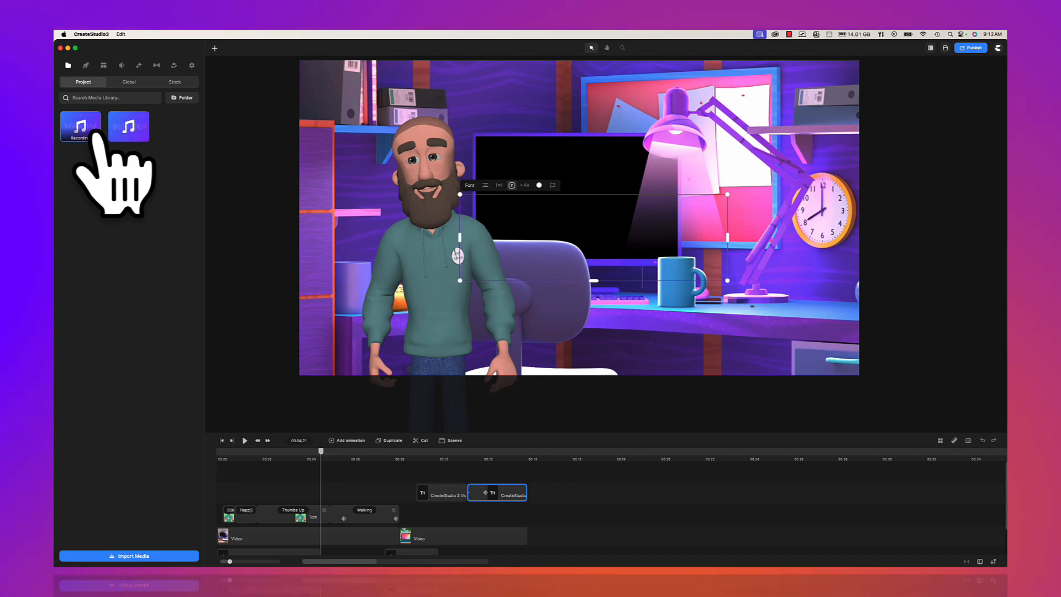
{"action": "right_click", "coordinate": [135, 134]}
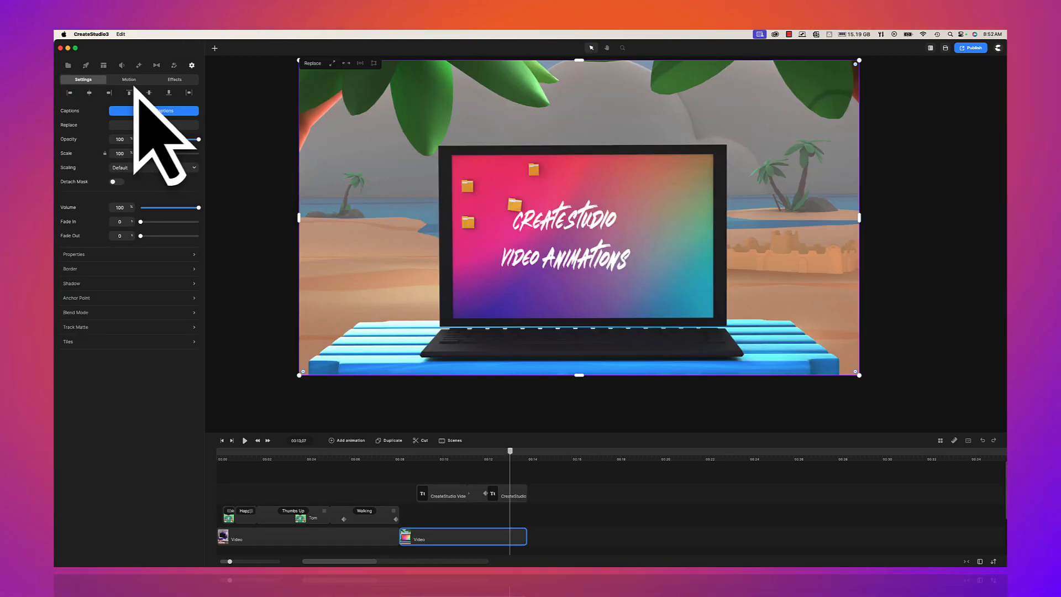
- Browse the scene template library for ready-made scene packs
{"action": "left_click", "coordinate": [103, 65]}
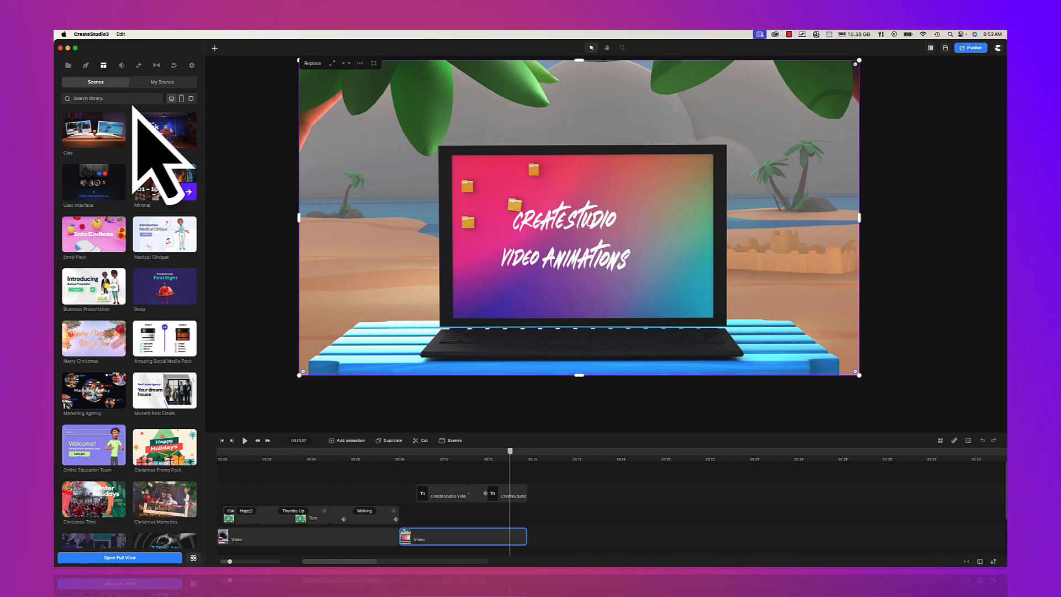
{"action": "scroll", "coordinate": [147, 332], "scroll_direction": "down", "scroll_amount": 3}
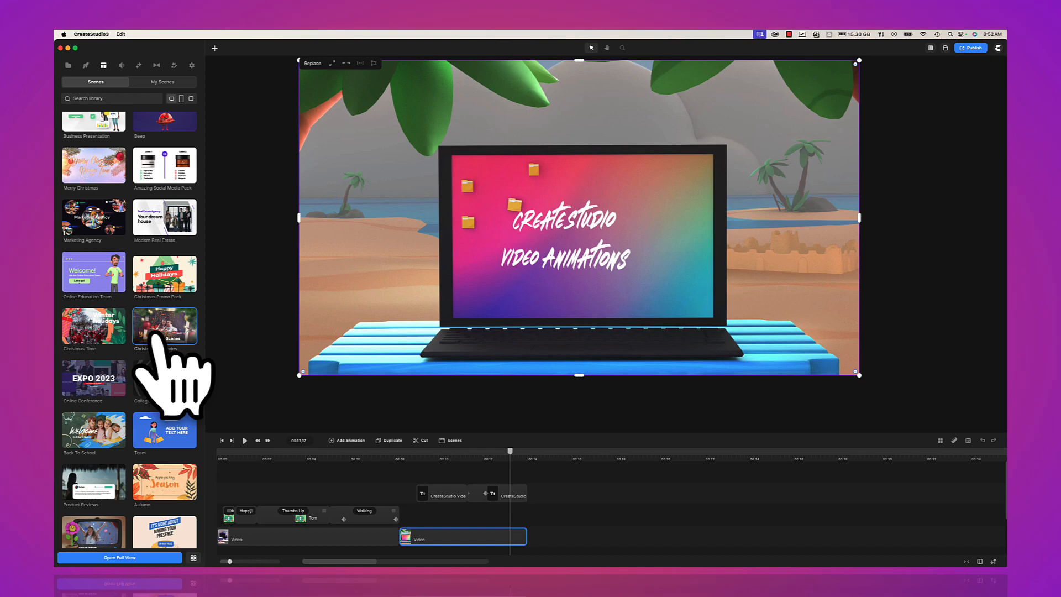
{"action": "scroll", "coordinate": [154, 333], "scroll_direction": "down", "scroll_amount": 3}
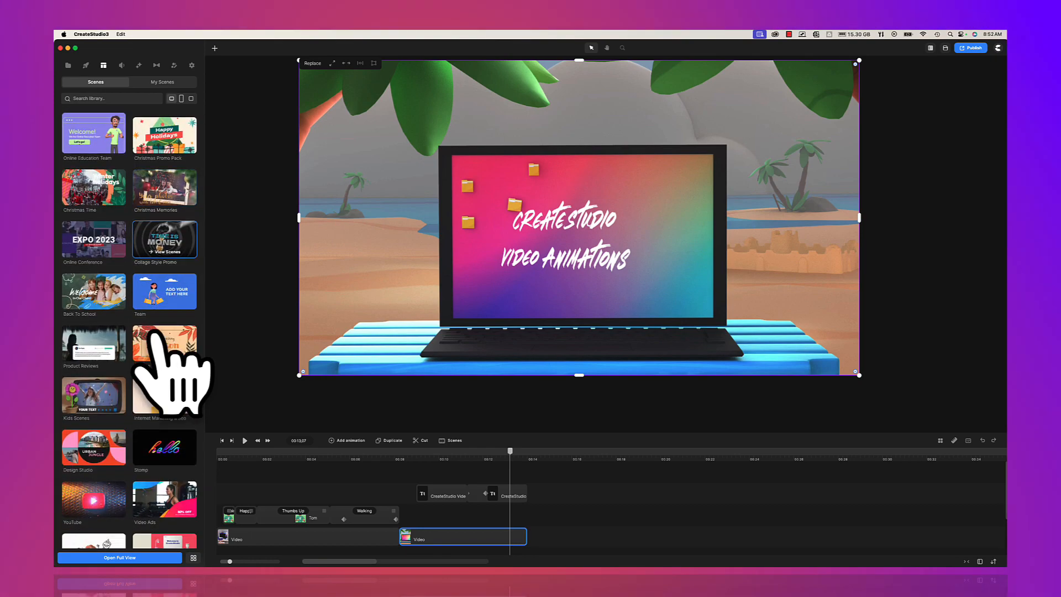
{"action": "scroll", "coordinate": [154, 331], "scroll_direction": "up", "scroll_amount": 6}
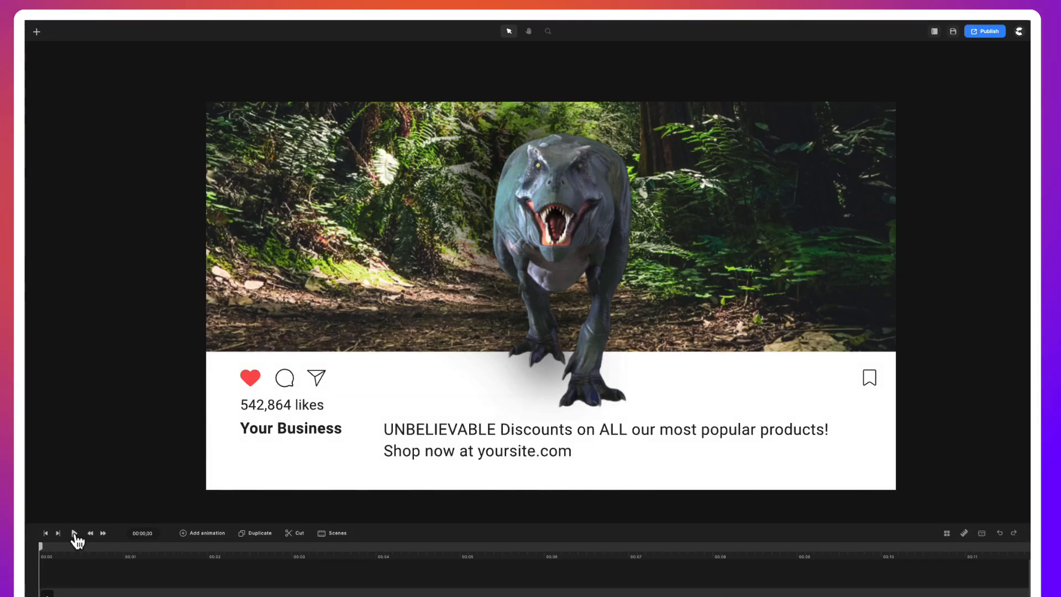
- Preview the dinosaur social-post scene
{"action": "left_click", "coordinate": [75, 539]}
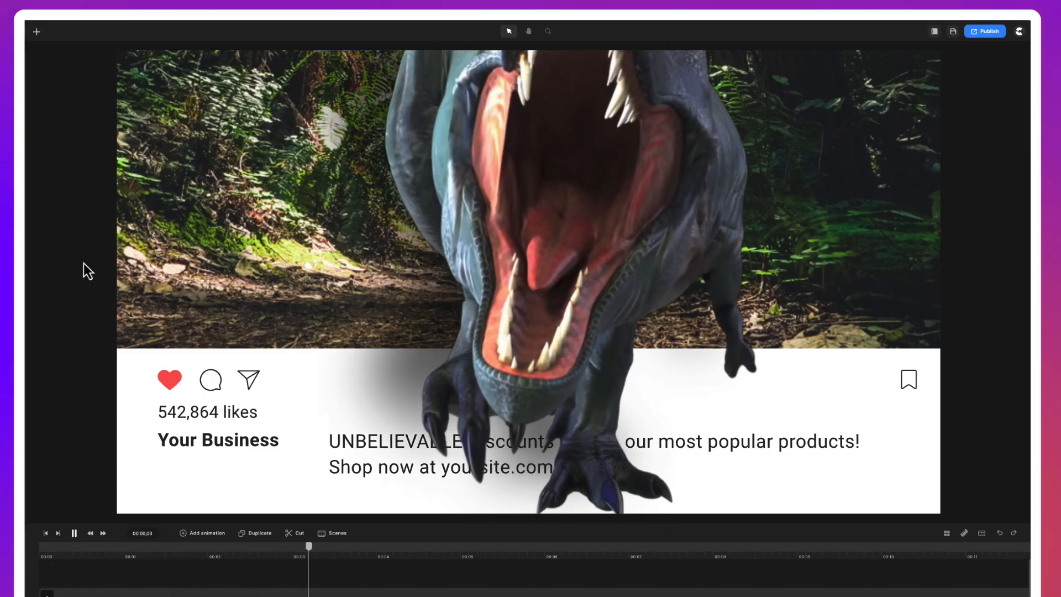
{"action": "key", "text": "space"}
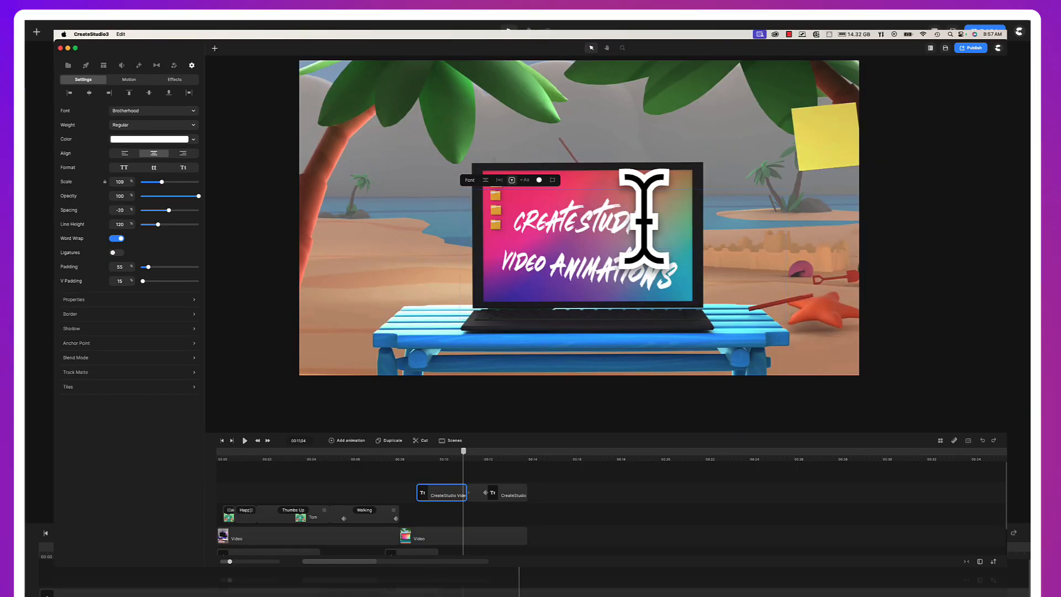
- Edit the laptop title text, completing CreateStudio and entering a 3 in the title
{"action": "type", "text": "io"}
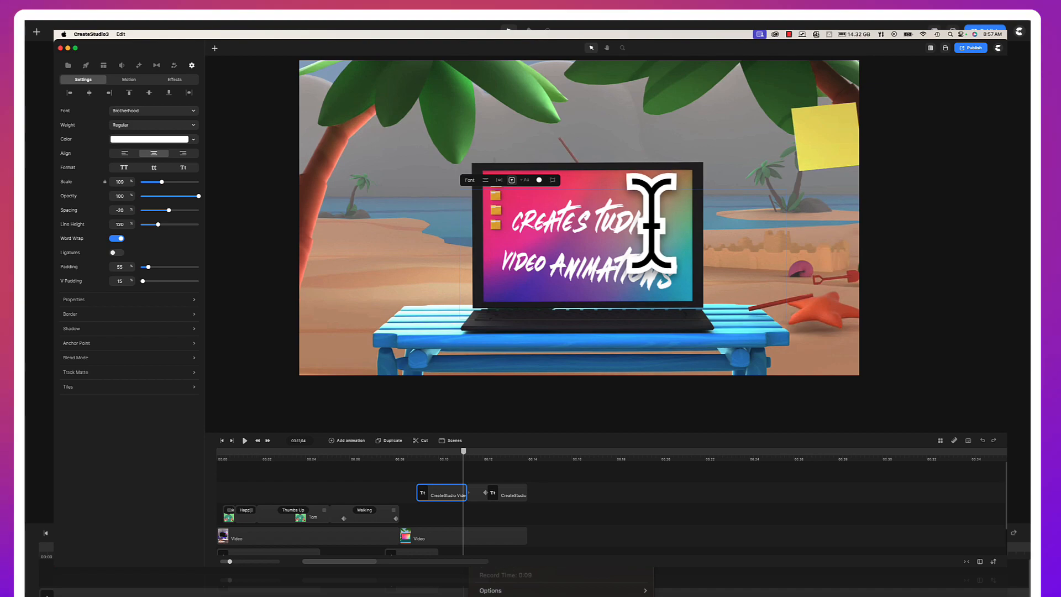
{"action": "left_click", "coordinate": [657, 228]}
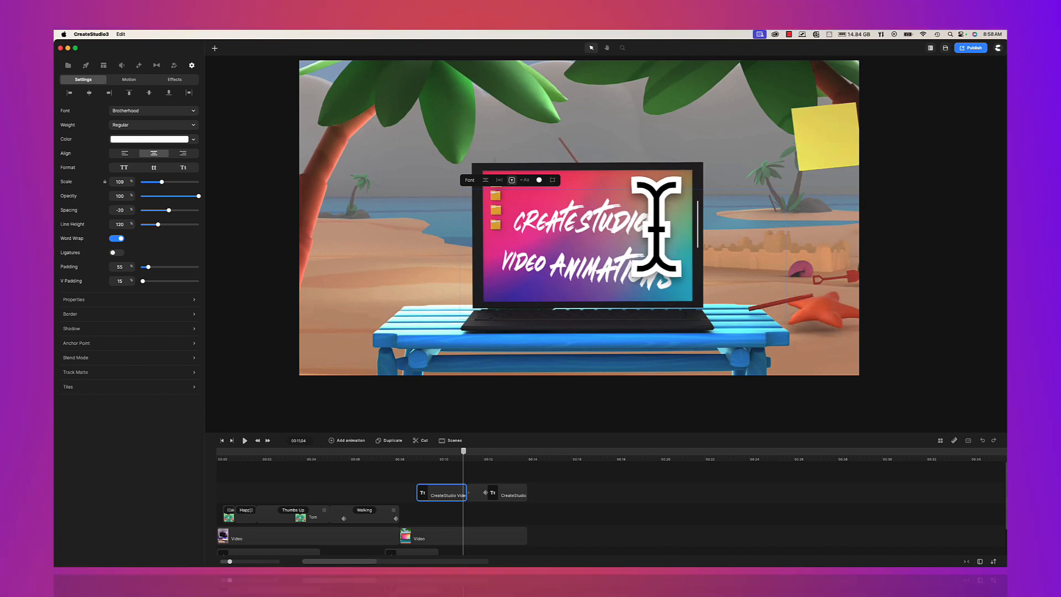
{"action": "key", "text": "BackSpace"}
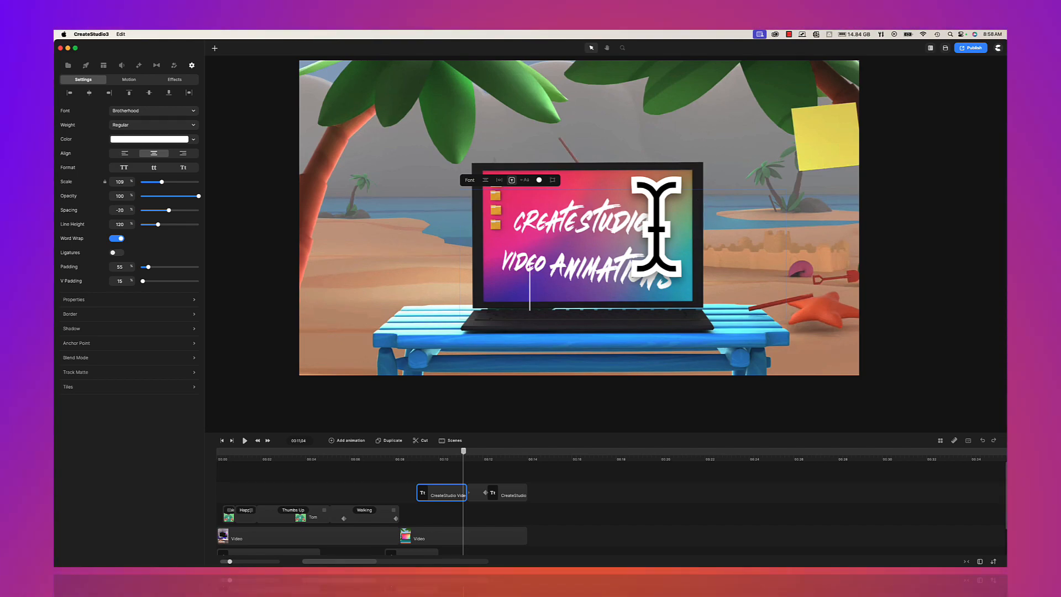
{"action": "type", "text": "3"}
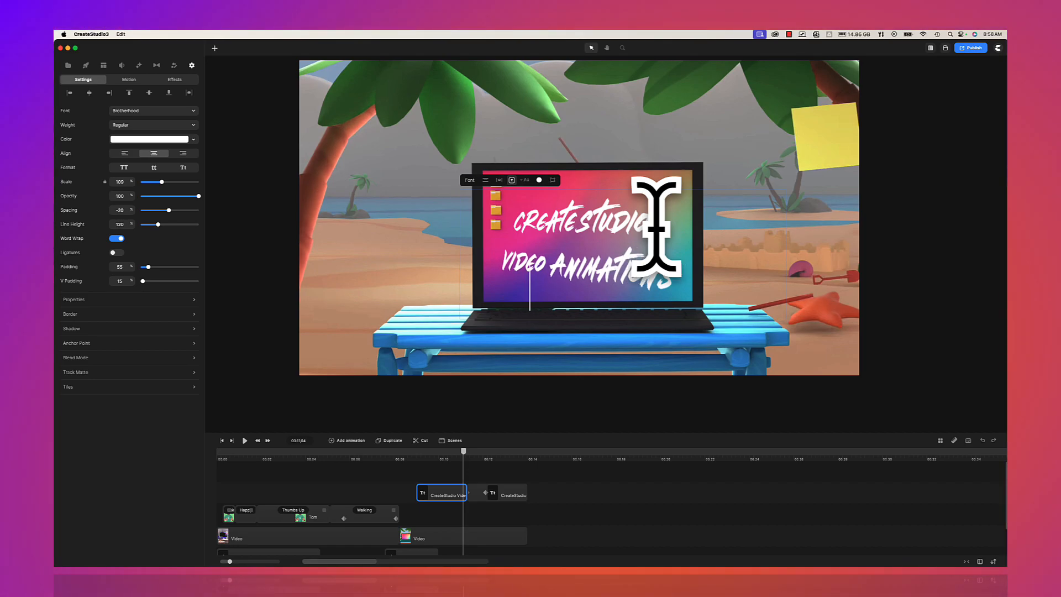
{"action": "key", "text": "BackSpace"}
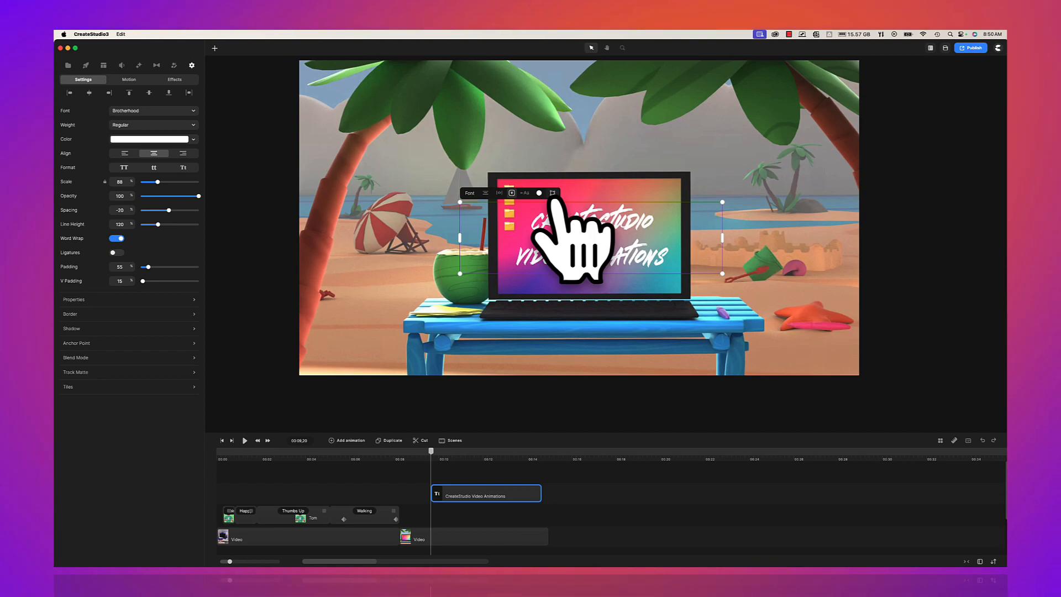
- Stretch the title text's two right-hand corners outward and move the playhead back to the start of the second video
{"action": "left_click_drag", "start_coordinate": [722, 274], "coordinate": [786, 318]}
{"action": "left_click_drag", "start_coordinate": [720, 202], "coordinate": [768, 189]}
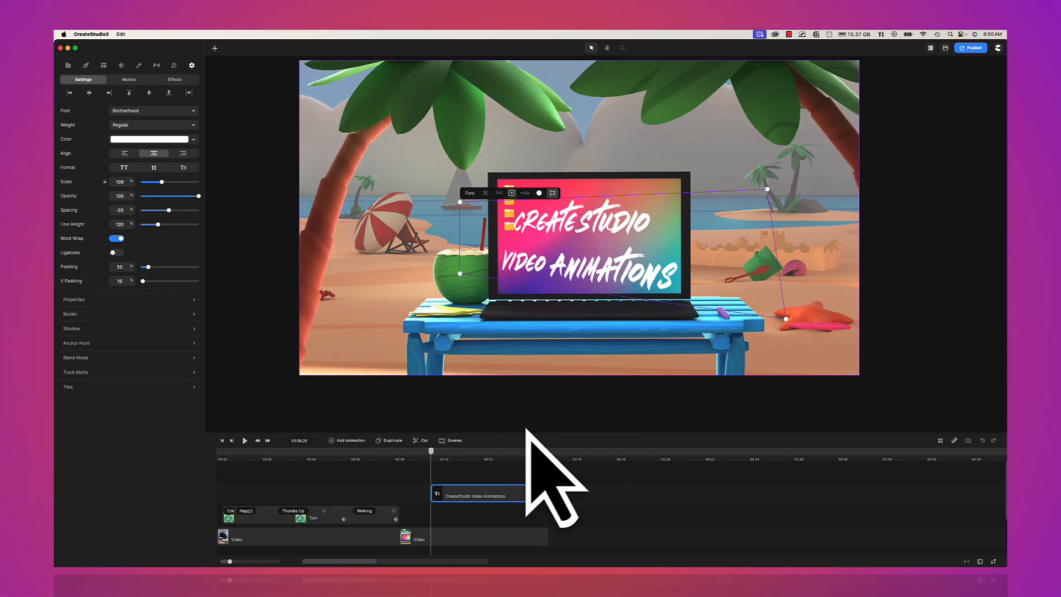
{"action": "left_click_drag", "start_coordinate": [432, 455], "coordinate": [400, 455]}
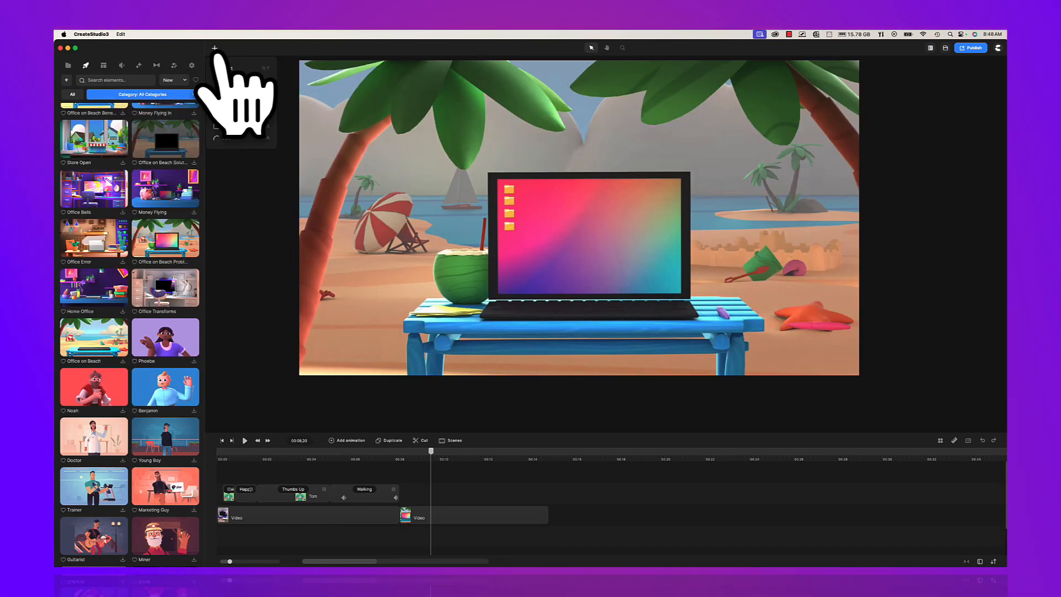
- Add a text layer over the laptop screen and select its placeholder wording for editing
{"action": "left_click", "coordinate": [239, 71]}
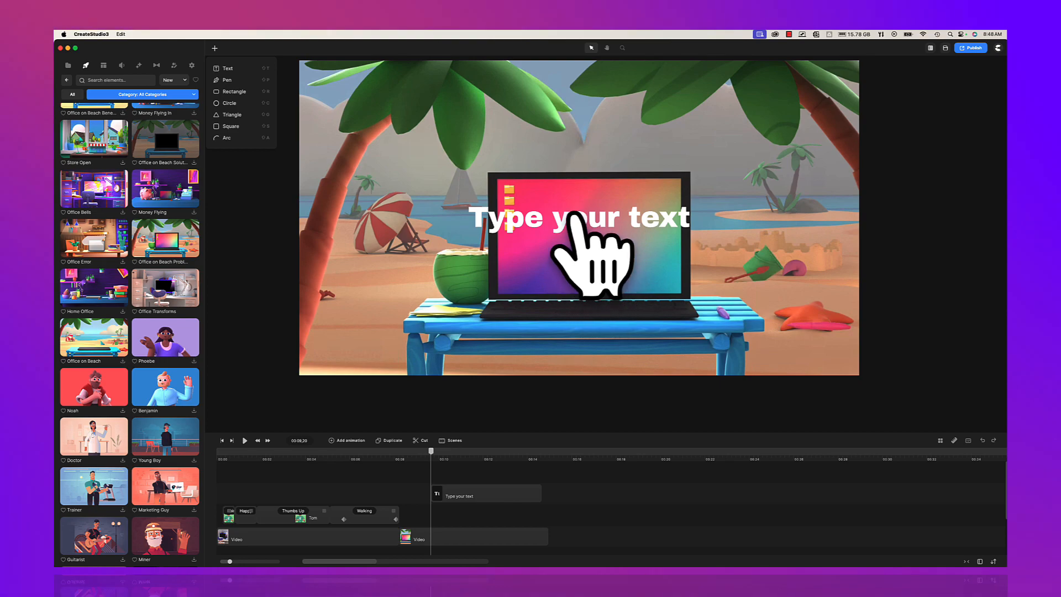
{"action": "left_click", "coordinate": [575, 221]}
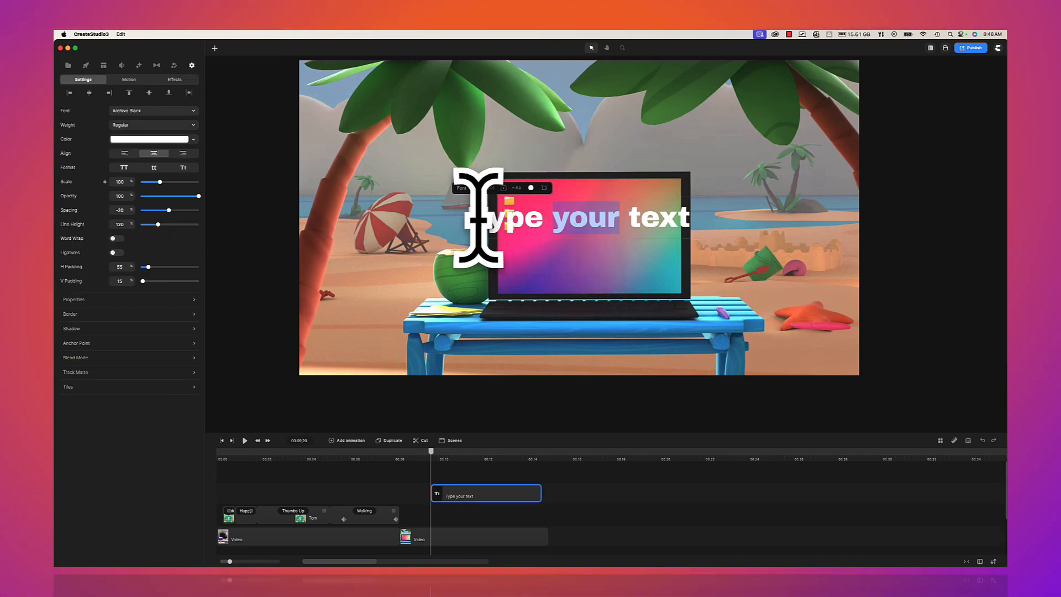
{"action": "left_click_drag", "start_coordinate": [476, 219], "coordinate": [699, 226]}
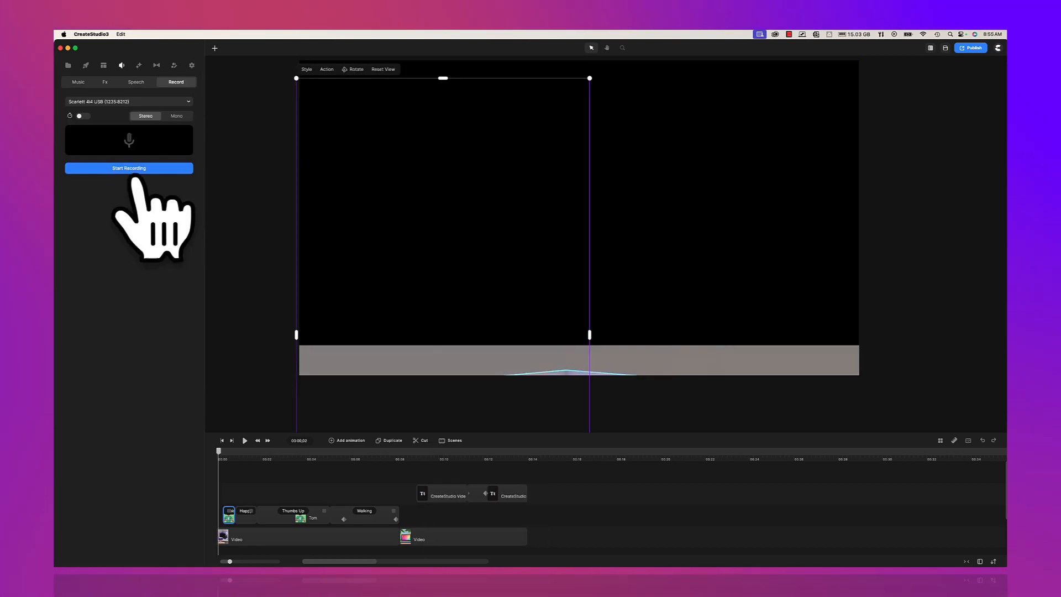
- Start a voice recording and choose Stereo as the recording mode
{"action": "left_click", "coordinate": [135, 168]}
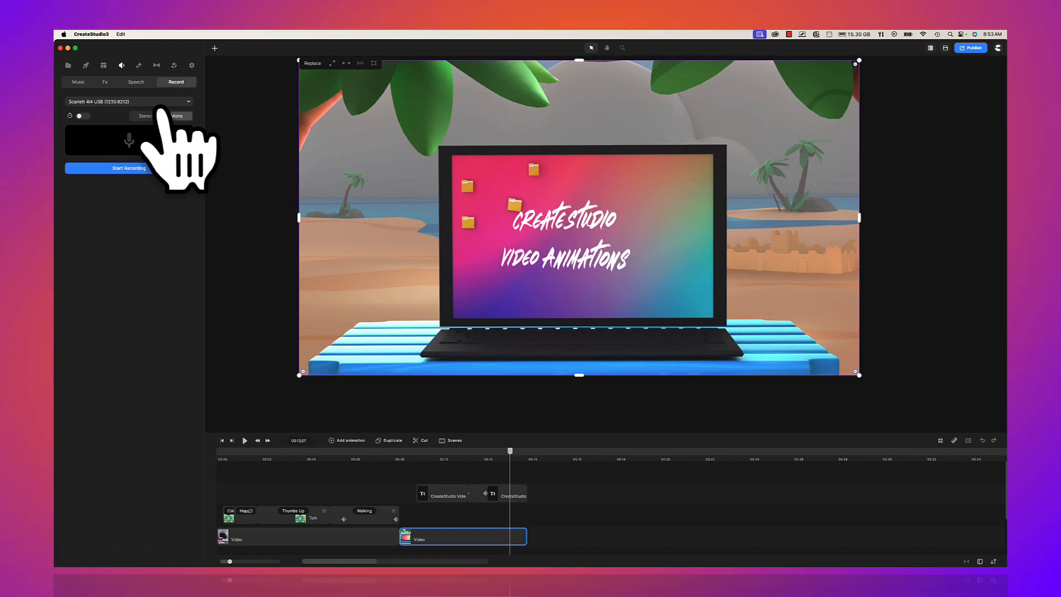
{"action": "left_click", "coordinate": [158, 117]}
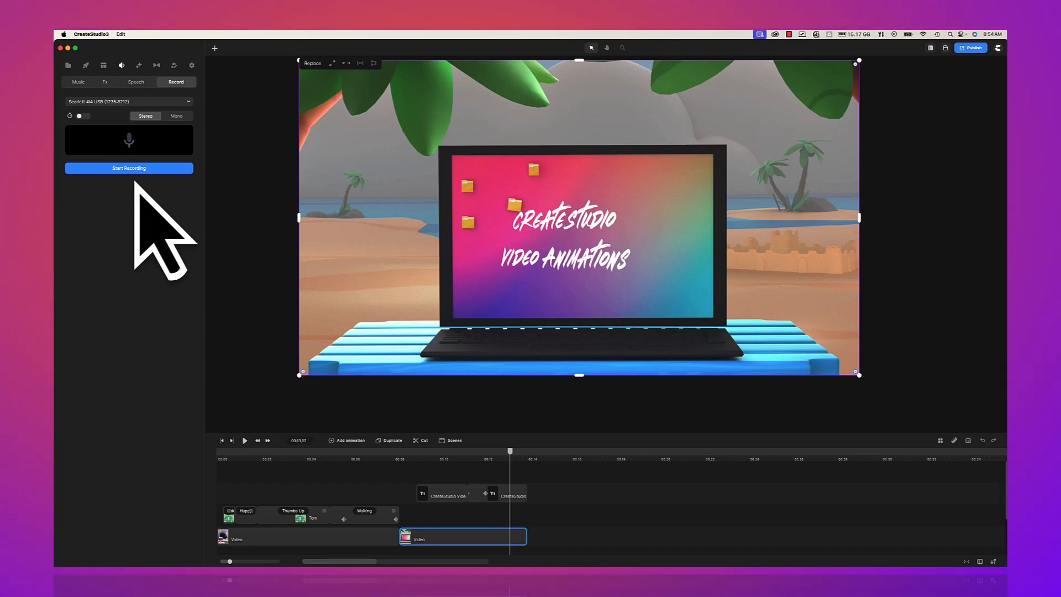
- Move the playhead near the beginning of the office scene and select the character's first action clip
{"action": "left_click", "coordinate": [224, 452]}
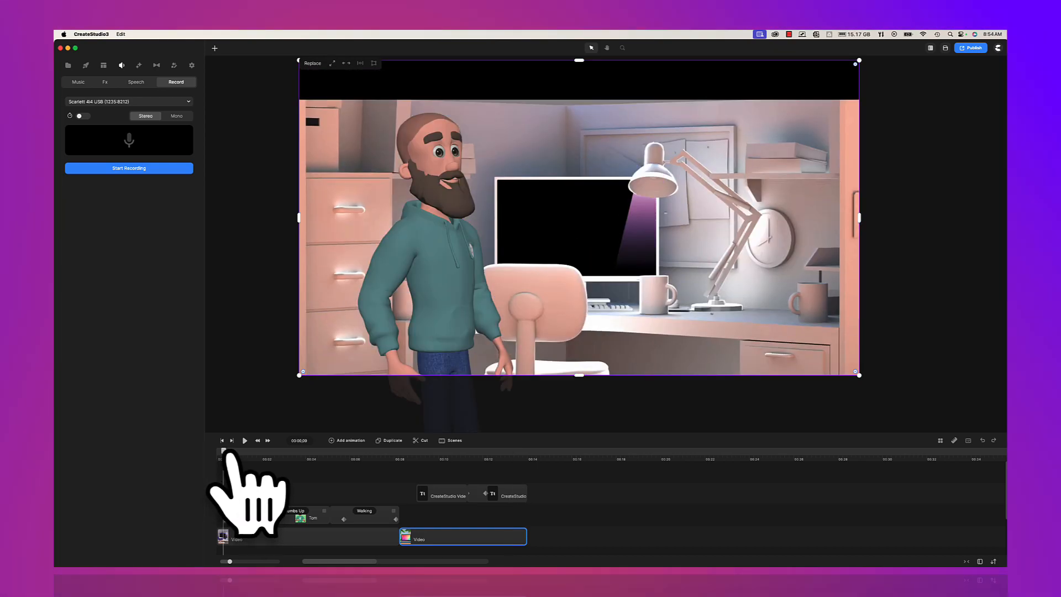
{"action": "mouse_move", "coordinate": [227, 454]}
{"action": "left_mouse_down"}
{"action": "mouse_move", "coordinate": [214, 449]}
{"action": "mouse_move", "coordinate": [506, 463]}
{"action": "mouse_move", "coordinate": [365, 471]}
{"action": "mouse_move", "coordinate": [243, 442]}
{"action": "mouse_move", "coordinate": [219, 464]}
{"action": "mouse_move", "coordinate": [244, 464]}
{"action": "mouse_move", "coordinate": [220, 466]}
{"action": "mouse_move", "coordinate": [230, 466]}
{"action": "left_mouse_up"}
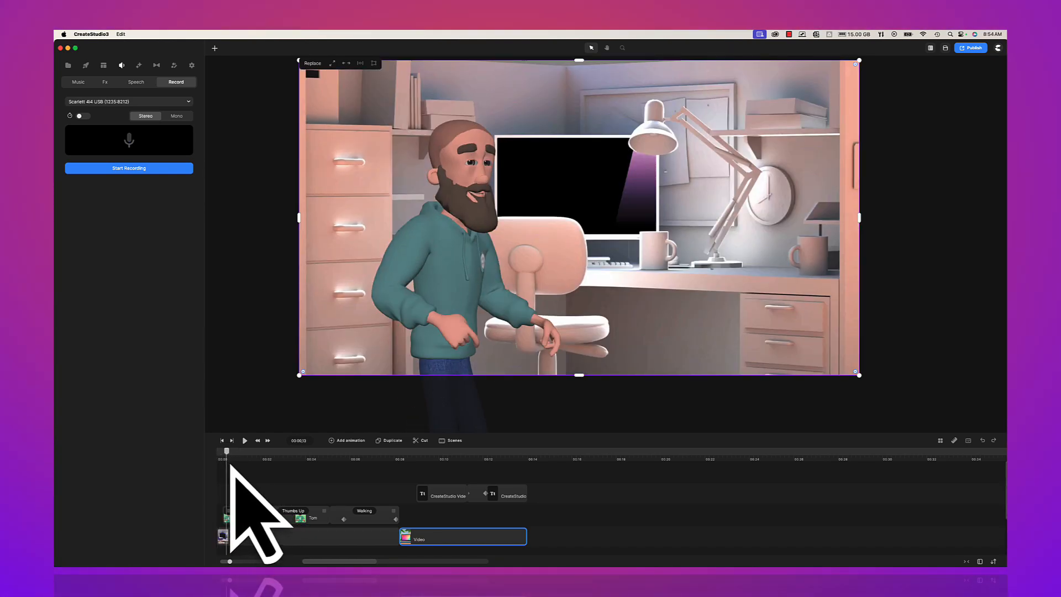
{"action": "left_click", "coordinate": [232, 521]}
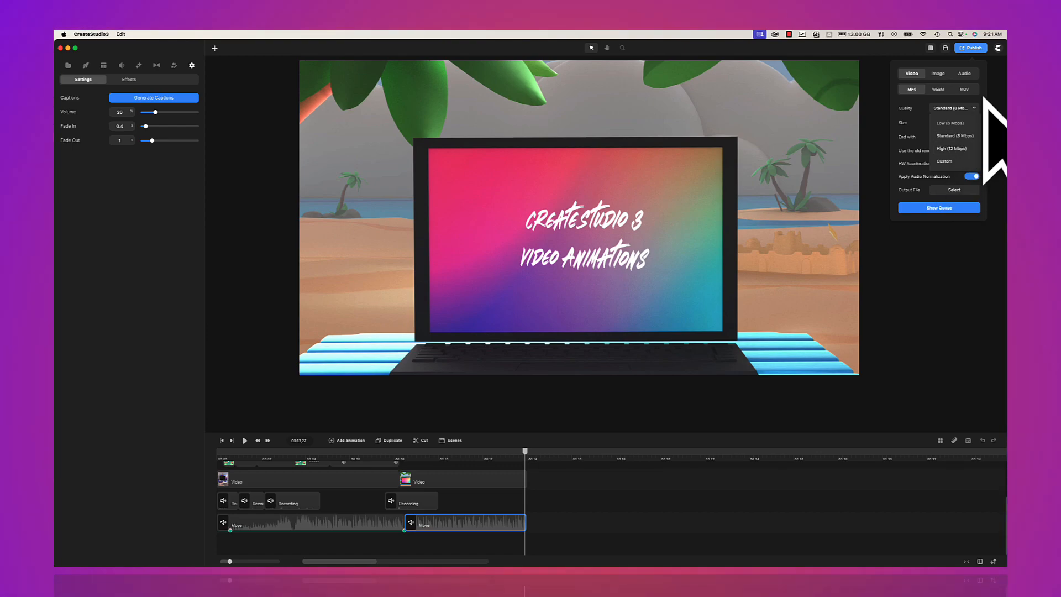
- Check the render queue for the MP4 export and close it
{"action": "left_click", "coordinate": [994, 100]}
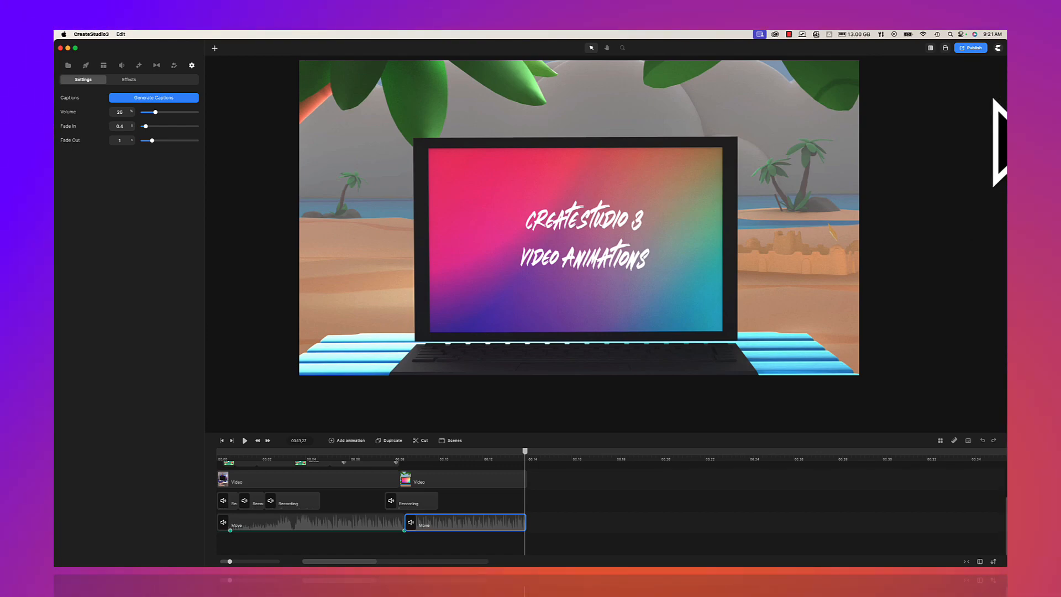
{"action": "left_click", "coordinate": [972, 49]}
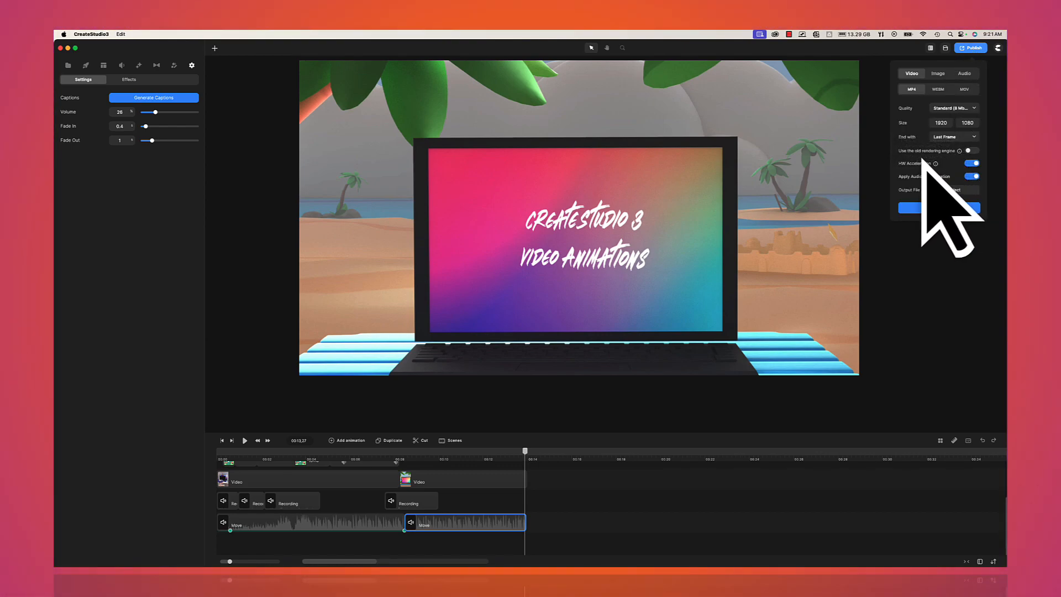
{"action": "left_click", "coordinate": [951, 207]}
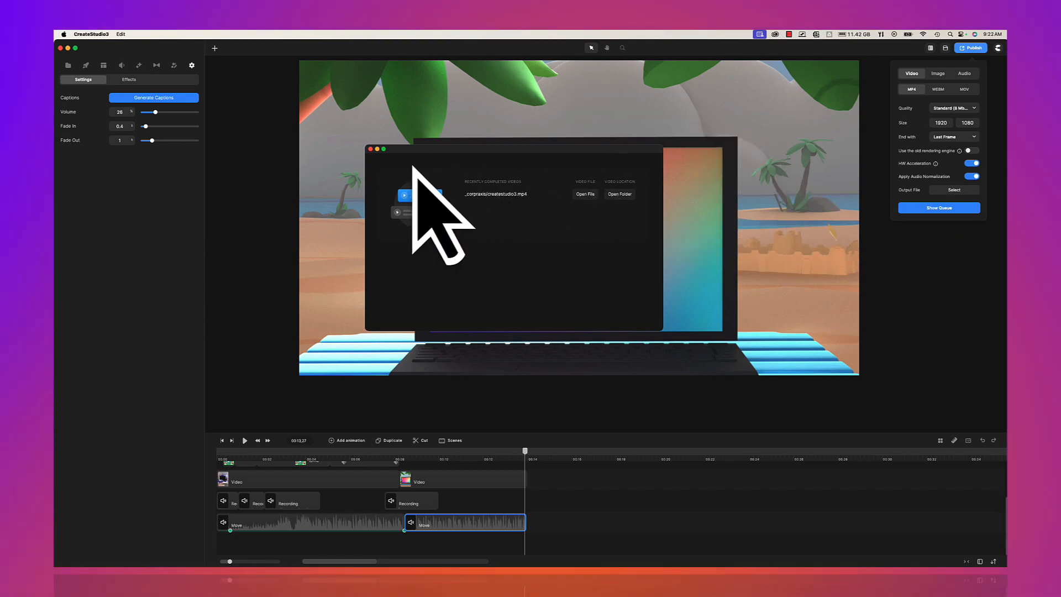
{"action": "left_click", "coordinate": [370, 149]}
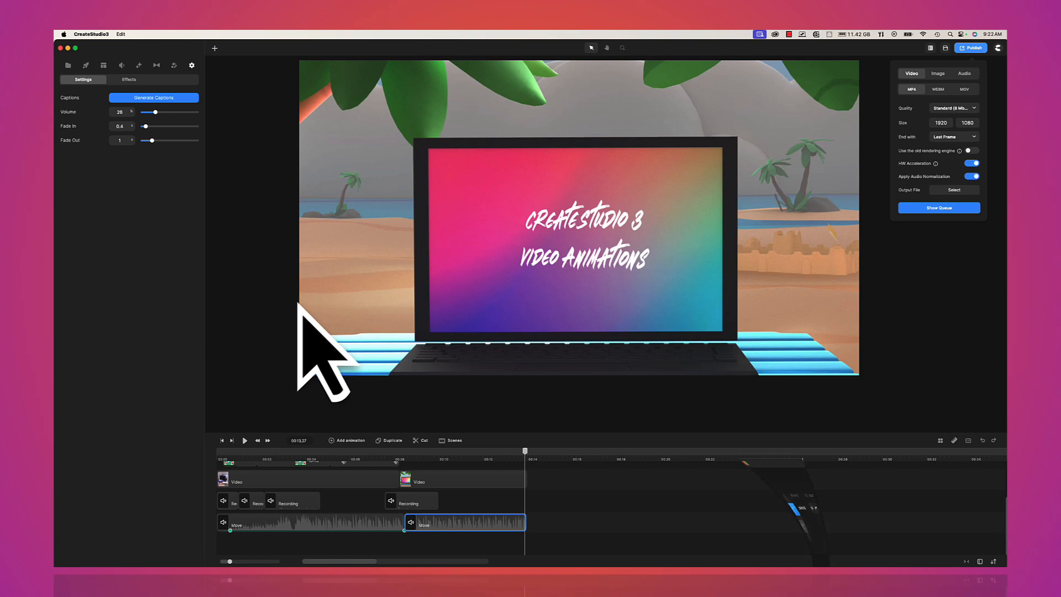
- Play the finished animation from the beginning
{"action": "left_click", "coordinate": [222, 440]}
{"action": "left_click", "coordinate": [244, 441]}
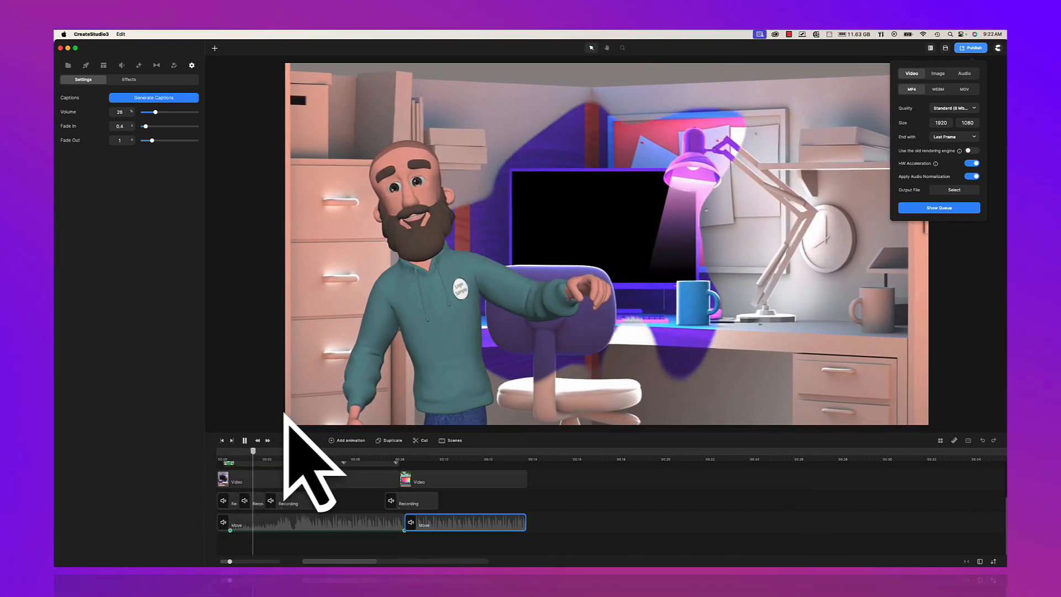